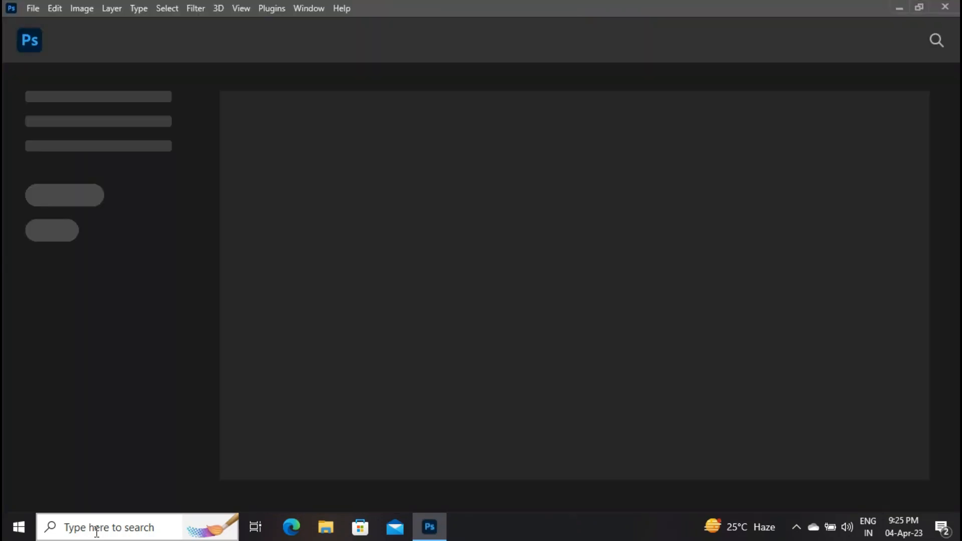
Step: Open the Man1 image from the Downloads folder in Photoshop
{"action": "key", "text": "super+e"}
{"action": "left_click", "coordinate": [60, 116]}
{"action": "scroll", "coordinate": [863, 139], "scroll_direction": "down", "scroll_amount": 2}
{"action": "scroll", "coordinate": [515, 453], "scroll_direction": "down", "scroll_amount": 2}
{"action": "left_click", "coordinate": [491, 429]}
{"action": "left_click_drag", "start_coordinate": [482, 428], "coordinate": [465, 325]}
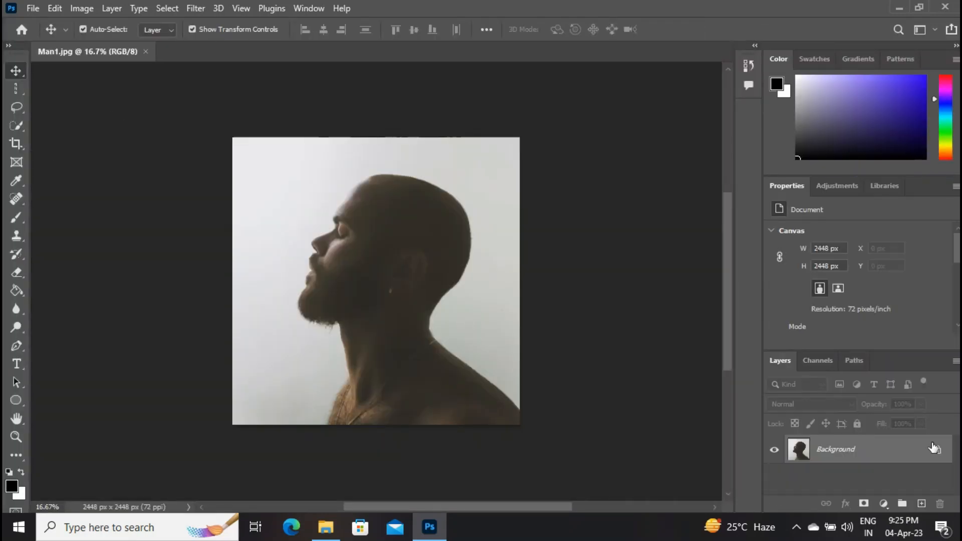
Step: Add a Levels adjustment layer above the portrait and set its shadow input level to 28
{"action": "left_click", "coordinate": [883, 503]}
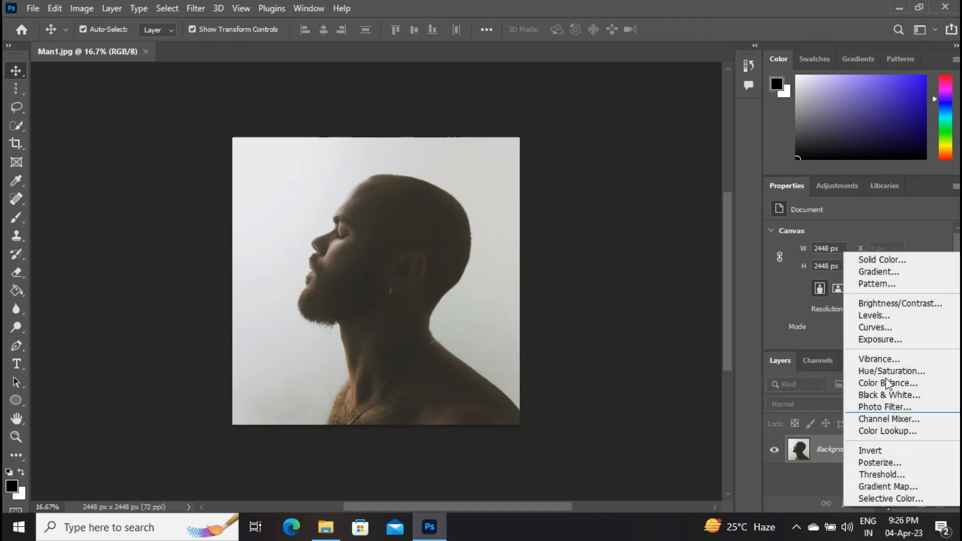
{"action": "left_click", "coordinate": [883, 317]}
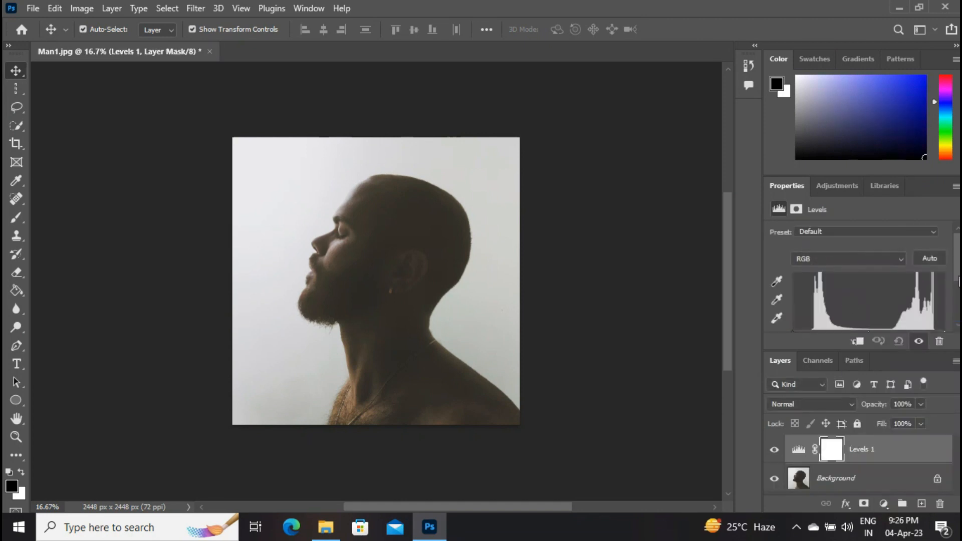
{"action": "scroll", "coordinate": [811, 283], "scroll_direction": "down", "scroll_amount": 3}
{"action": "left_click_drag", "start_coordinate": [796, 246], "coordinate": [810, 245]}
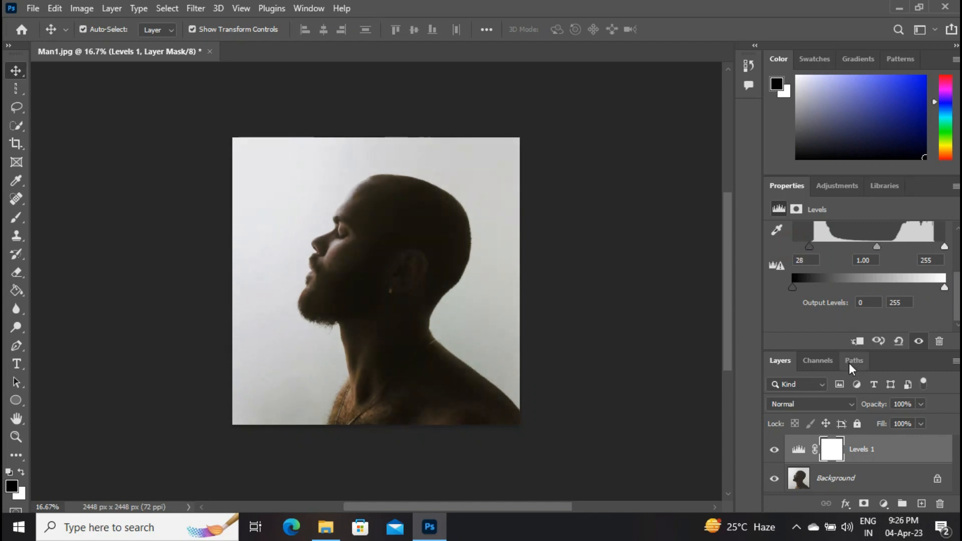
Step: Add a Hue/Saturation adjustment layer with saturation set to -40
{"action": "left_click", "coordinate": [883, 503]}
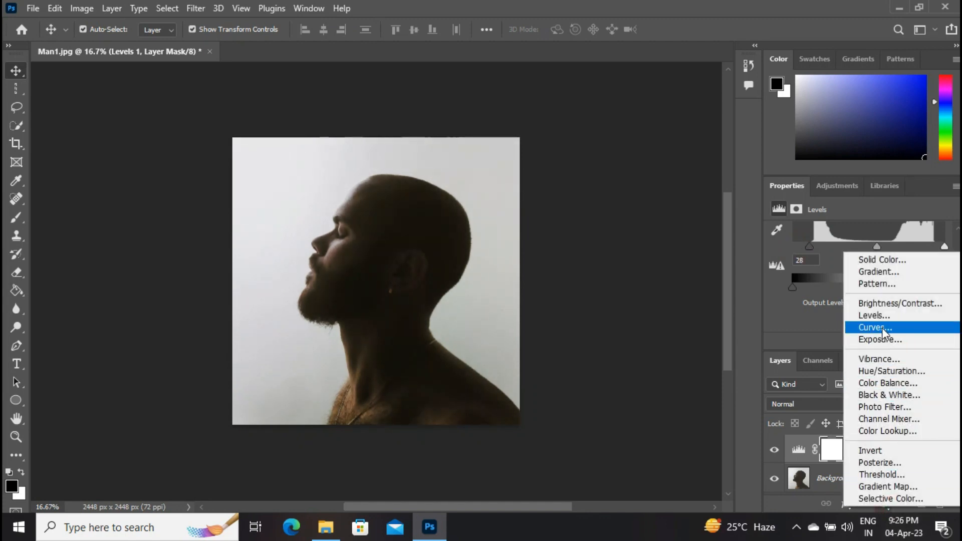
{"action": "left_click", "coordinate": [887, 369]}
{"action": "left_click_drag", "start_coordinate": [857, 314], "coordinate": [824, 313]}
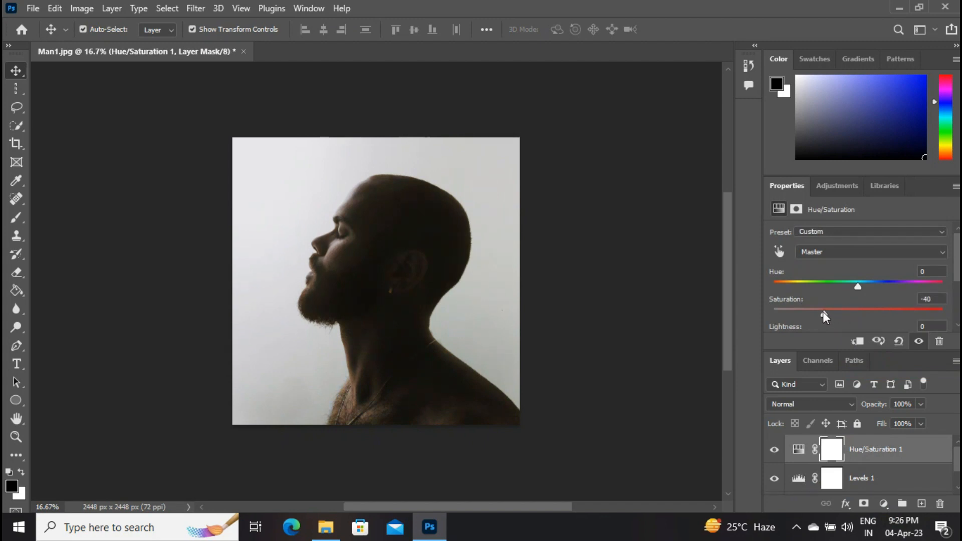
{"action": "left_click", "coordinate": [119, 145]}
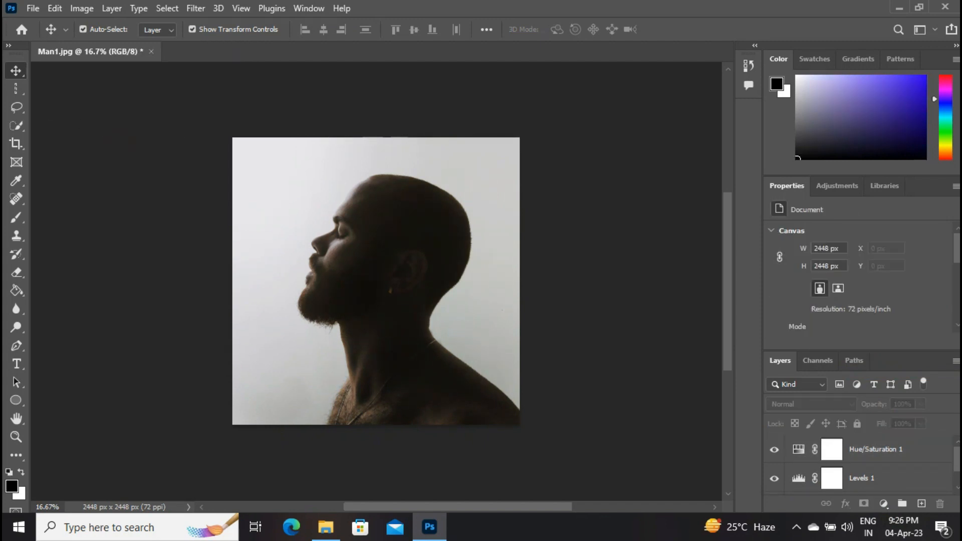
Step: Select the man on the Background layer in Select and Mask, using the Quick Selection brush at size 176
{"action": "scroll", "coordinate": [830, 466], "scroll_direction": "down", "scroll_amount": 1}
{"action": "left_click", "coordinate": [830, 480]}
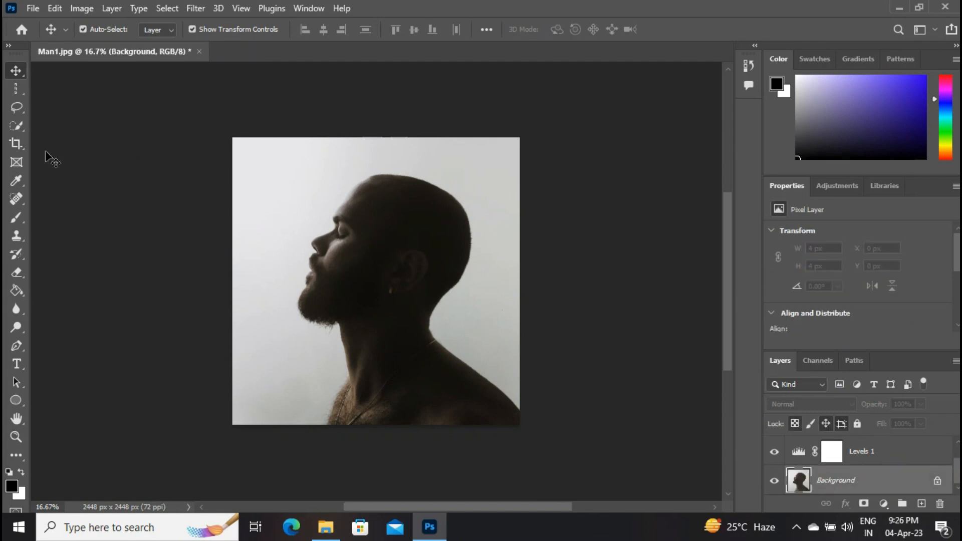
{"action": "left_click", "coordinate": [22, 129]}
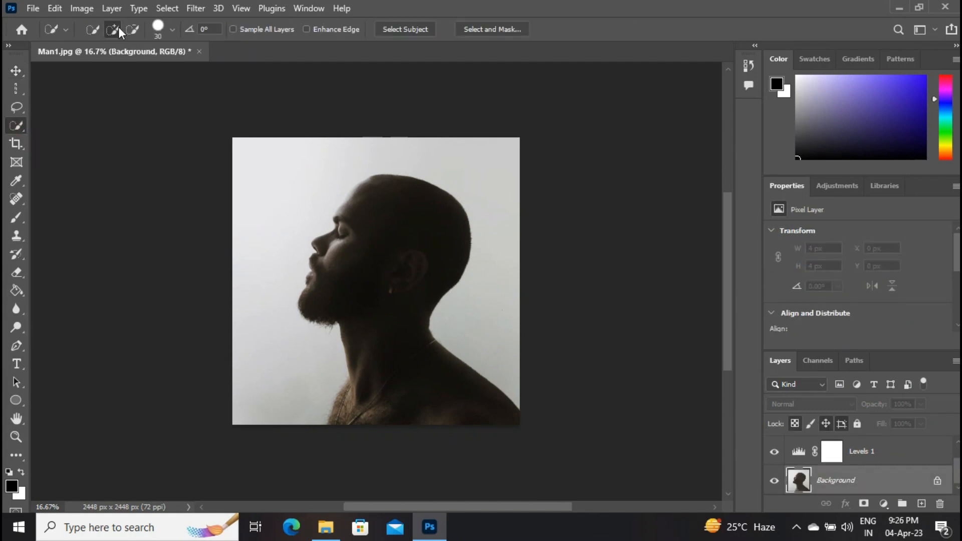
{"action": "left_click", "coordinate": [510, 29]}
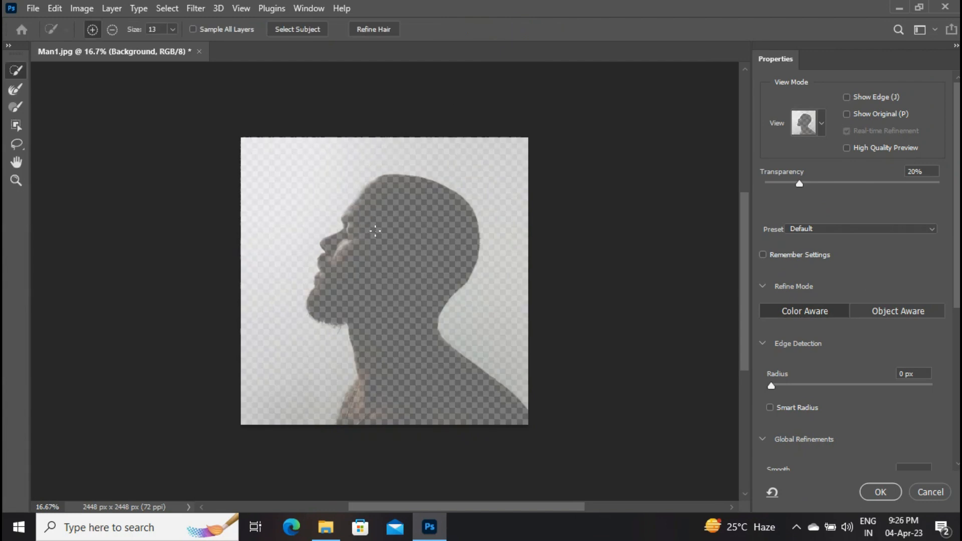
{"action": "left_click", "coordinate": [173, 29]}
{"action": "left_click", "coordinate": [251, 45]}
{"action": "mouse_move", "coordinate": [391, 265]}
{"action": "left_mouse_down"}
{"action": "mouse_move", "coordinate": [391, 216]}
{"action": "mouse_move", "coordinate": [373, 260]}
{"action": "left_mouse_up"}
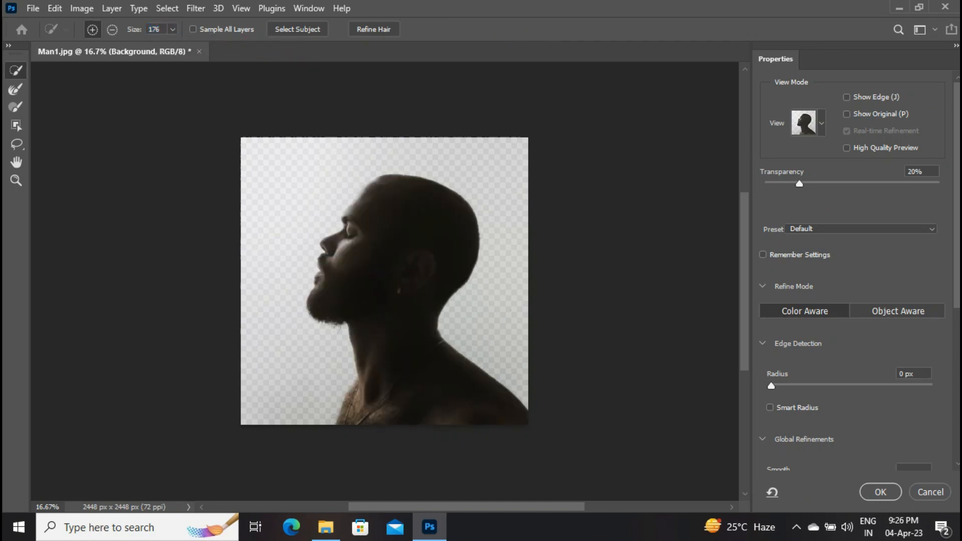
Step: Output the man's selection as a new layer with a layer mask
{"action": "scroll", "coordinate": [911, 414], "scroll_direction": "down", "scroll_amount": 5}
{"action": "left_click", "coordinate": [900, 452]}
{"action": "left_click", "coordinate": [883, 479]}
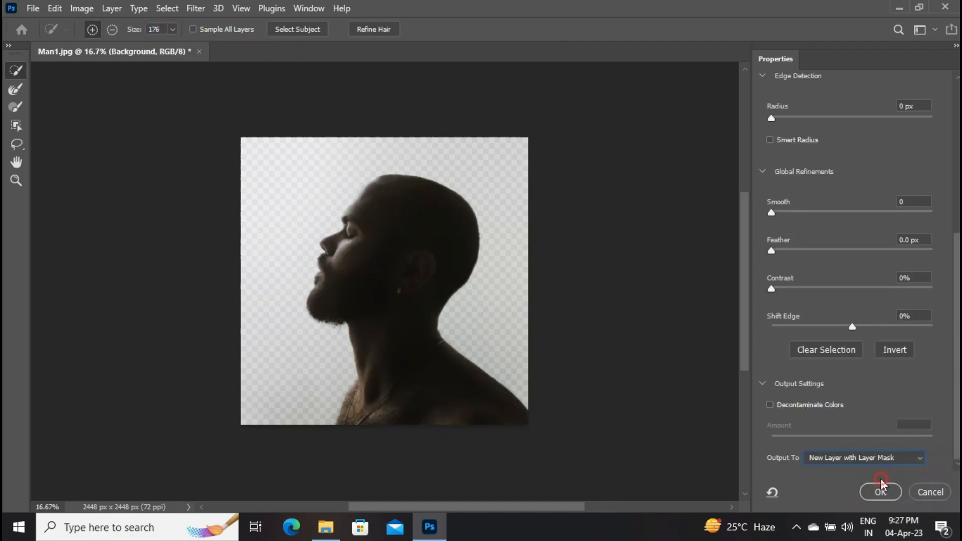
{"action": "left_click", "coordinate": [876, 491]}
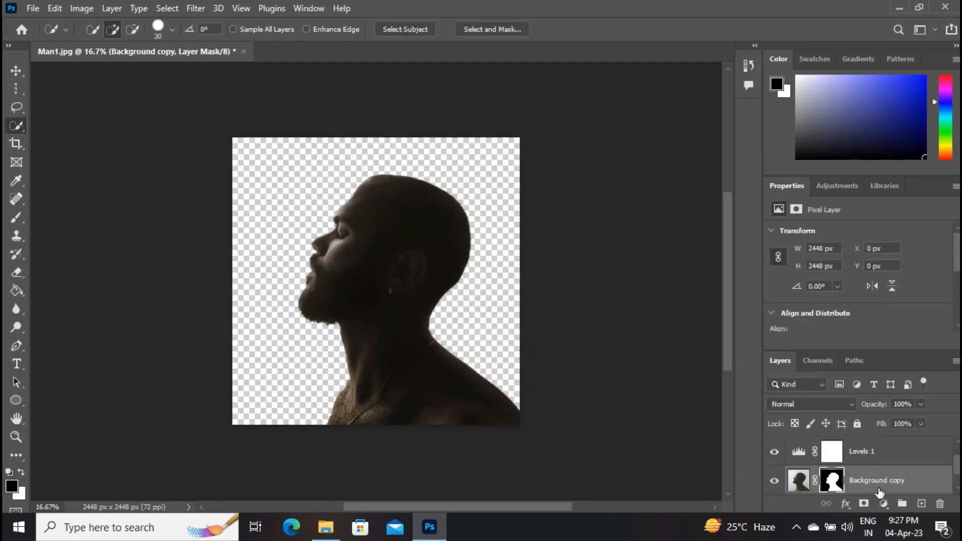
Step: Add a light gray Solid Color fill layer directly above the original Background layer
{"action": "left_click_drag", "start_coordinate": [957, 465], "coordinate": [959, 495]}
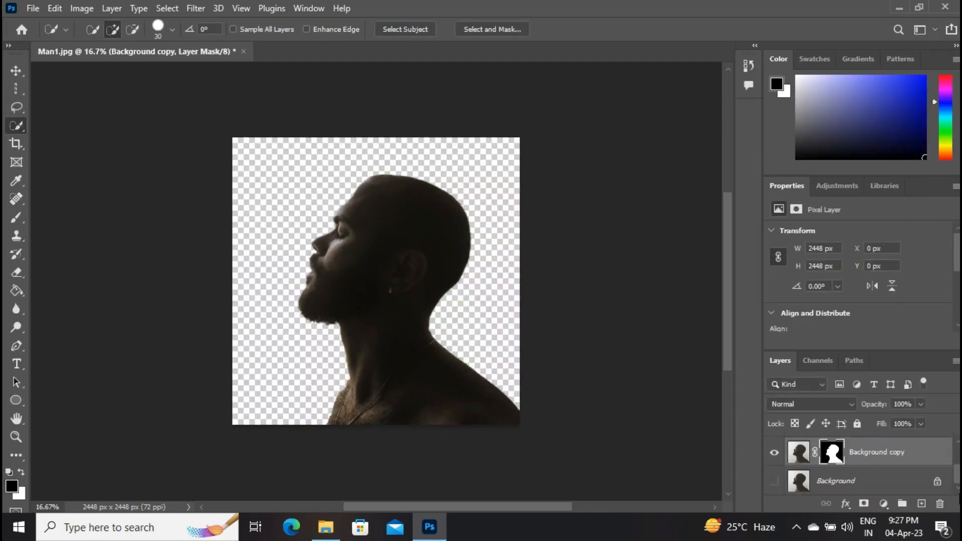
{"action": "left_click", "coordinate": [846, 483]}
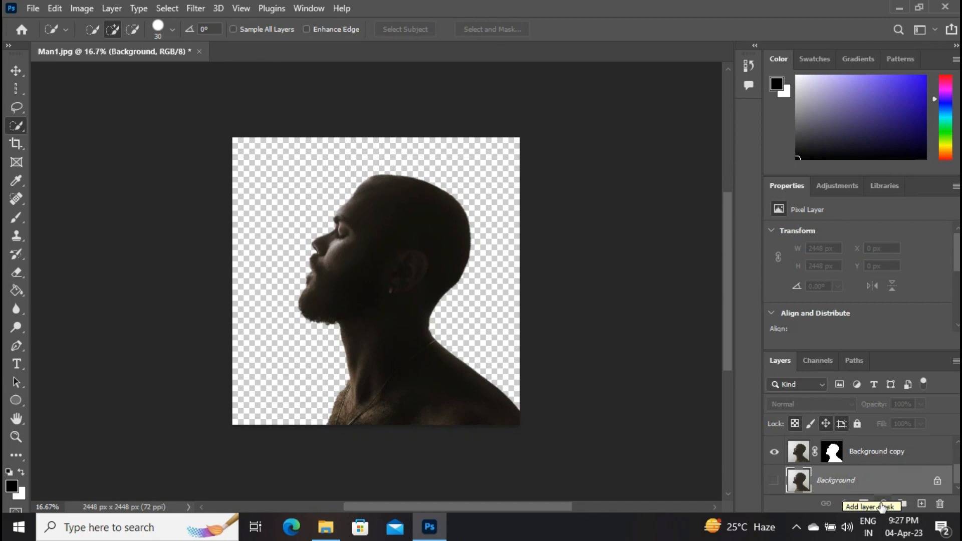
{"action": "left_click", "coordinate": [884, 503]}
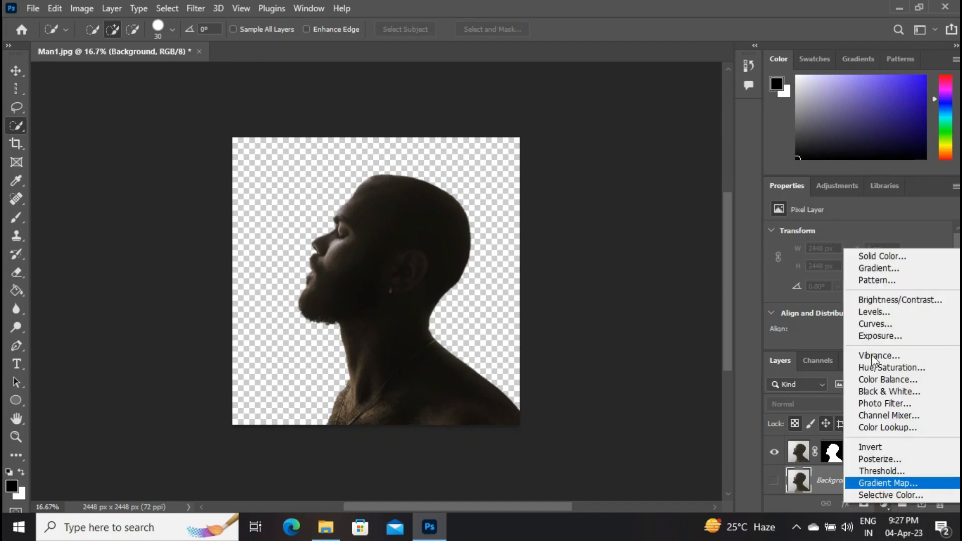
{"action": "left_click", "coordinate": [880, 257]}
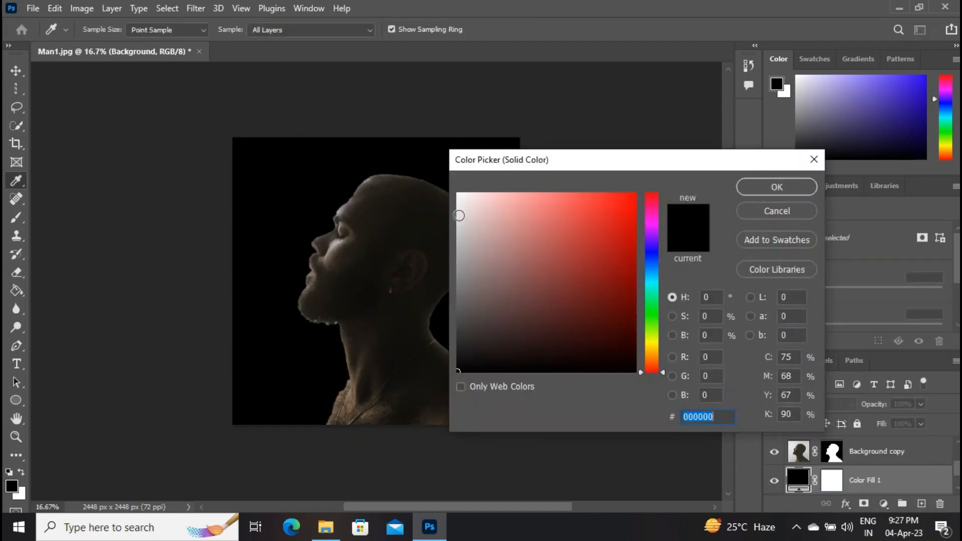
{"action": "left_click", "coordinate": [459, 215]}
{"action": "left_click", "coordinate": [759, 185]}
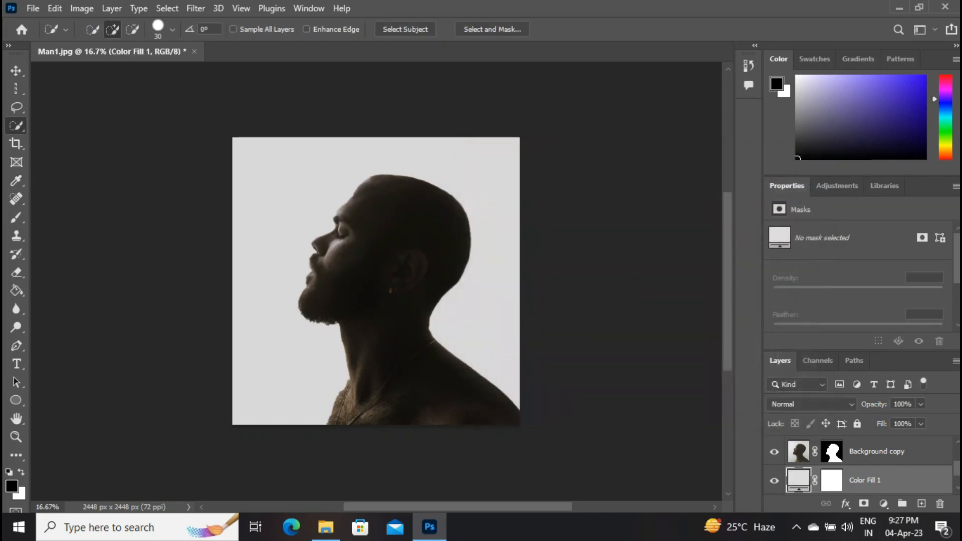
Step: Delete the hidden original Background layer
{"action": "scroll", "coordinate": [859, 465], "scroll_direction": "down", "scroll_amount": 1}
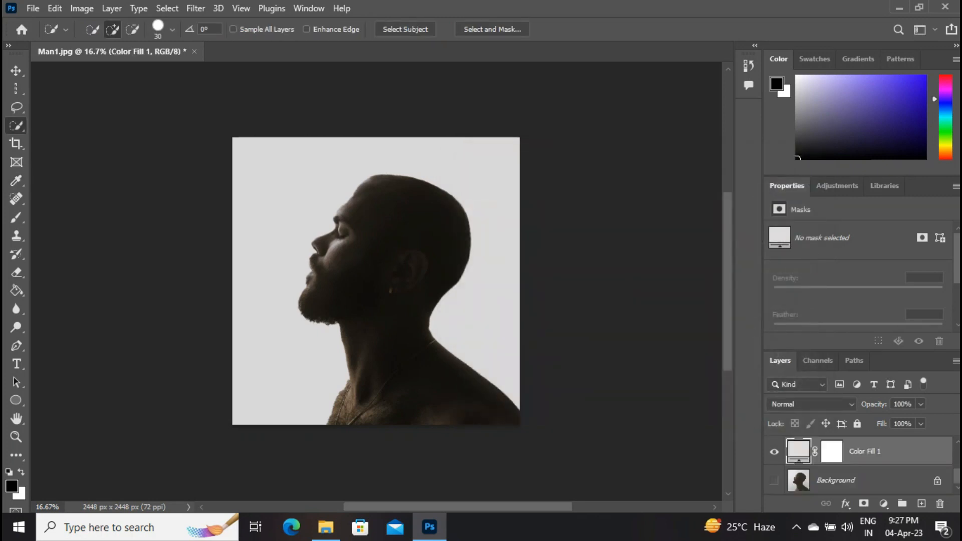
{"action": "left_click", "coordinate": [876, 483]}
{"action": "left_click_drag", "start_coordinate": [882, 486], "coordinate": [939, 504]}
Step: Group the Background copy, Levels 1 and Hue/Saturation 1 layers
{"action": "scroll", "coordinate": [859, 466], "scroll_direction": "up", "scroll_amount": 1}
{"action": "scroll", "coordinate": [889, 466], "scroll_direction": "up", "scroll_amount": 2}
{"action": "scroll", "coordinate": [889, 466], "scroll_direction": "down", "scroll_amount": 2}
{"action": "left_click", "coordinate": [932, 471]}
{"action": "scroll", "coordinate": [875, 458], "scroll_direction": "up", "scroll_amount": 1}
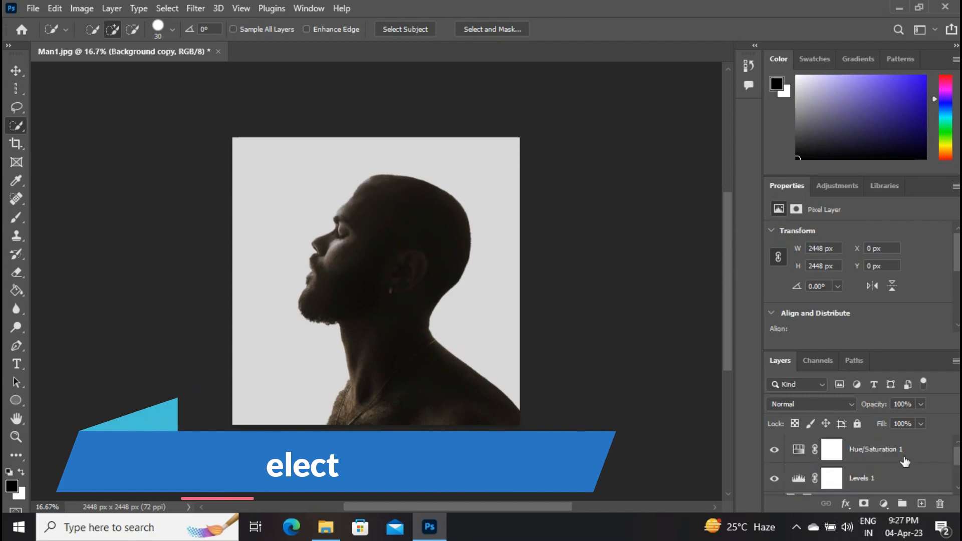
{"action": "left_click", "coordinate": [876, 451], "text": "shift"}
{"action": "key", "text": "ctrl+g"}
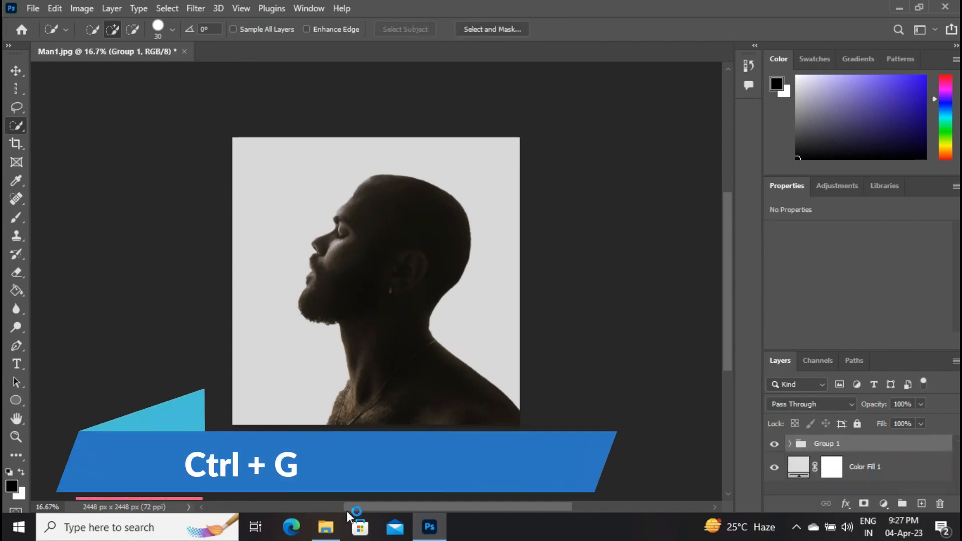
Step: Place the landscape photo of the sitting figure from Downloads above the group and flip it horizontally
{"action": "left_click", "coordinate": [325, 525]}
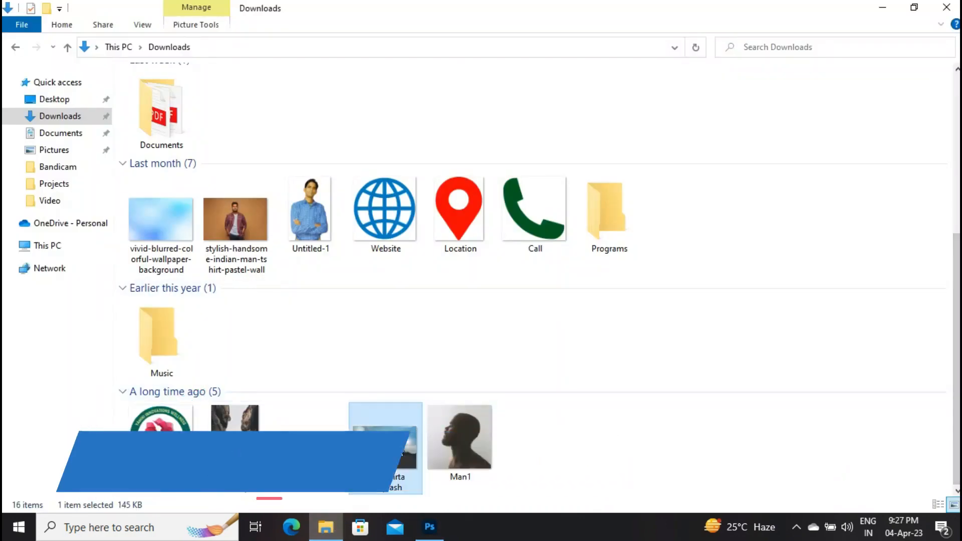
{"action": "left_click_drag", "start_coordinate": [386, 439], "coordinate": [419, 161]}
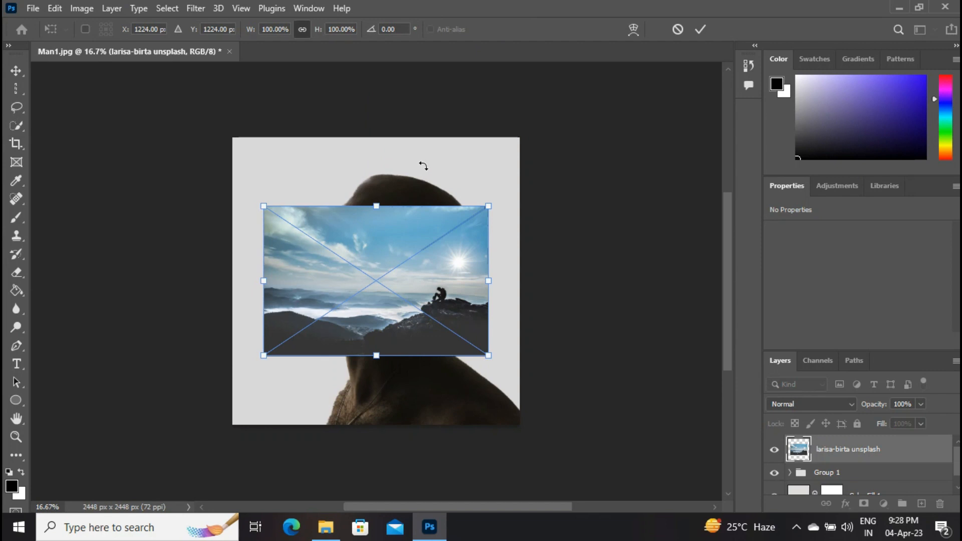
{"action": "right_click", "coordinate": [420, 219]}
{"action": "left_click", "coordinate": [451, 432]}
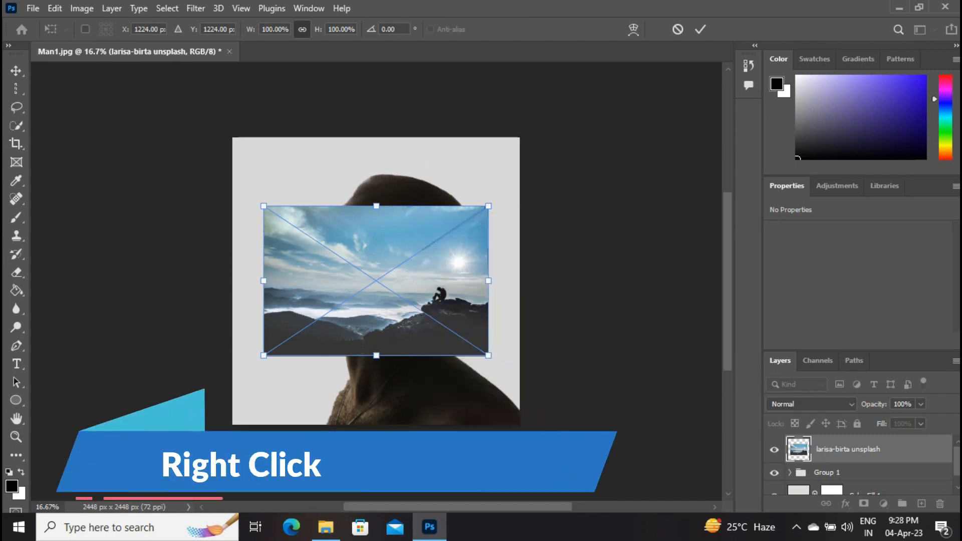
Step: Enlarge the placed landscape photo to about 142.5% and move it over the man's head
{"action": "left_click_drag", "start_coordinate": [459, 314], "coordinate": [536, 244]}
{"action": "left_click_drag", "start_coordinate": [581, 301], "coordinate": [593, 326]}
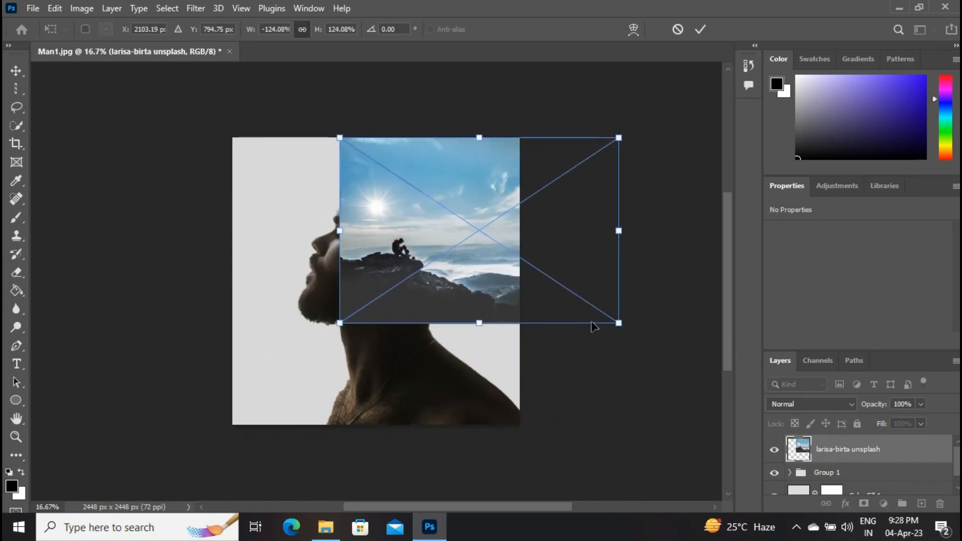
{"action": "left_click_drag", "start_coordinate": [466, 254], "coordinate": [457, 251]}
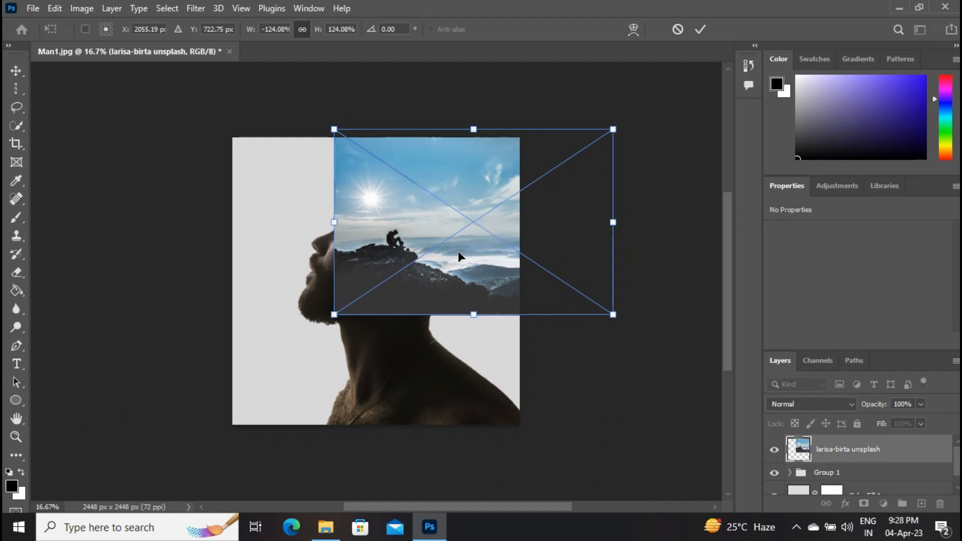
{"action": "left_click_drag", "start_coordinate": [333, 314], "coordinate": [291, 343]}
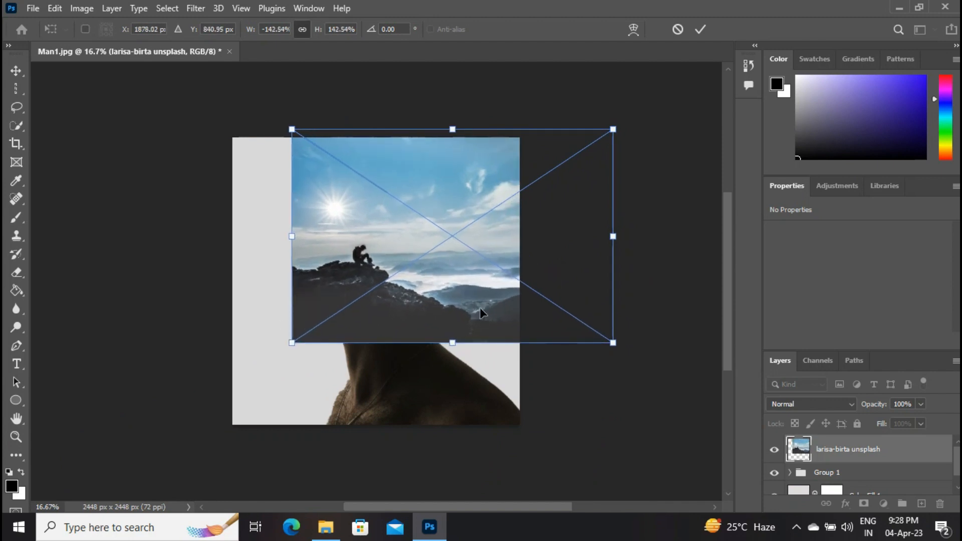
Step: Lower the landscape's opacity to 48% to align it slightly higher over the head, and restore it to 100%
{"action": "left_click_drag", "start_coordinate": [917, 404], "coordinate": [888, 418]}
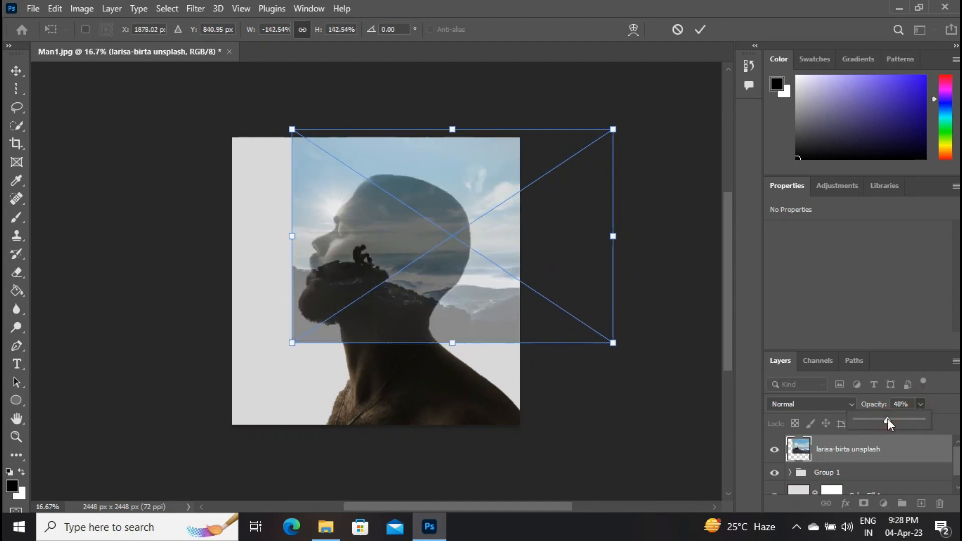
{"action": "left_click_drag", "start_coordinate": [525, 249], "coordinate": [522, 240]}
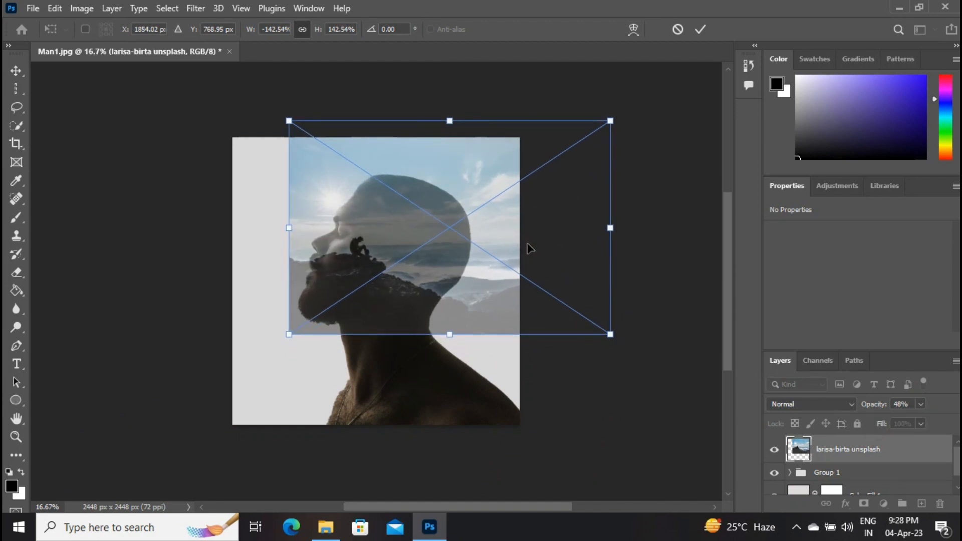
{"action": "left_click", "coordinate": [920, 405]}
{"action": "left_click_drag", "start_coordinate": [918, 420], "coordinate": [953, 420]}
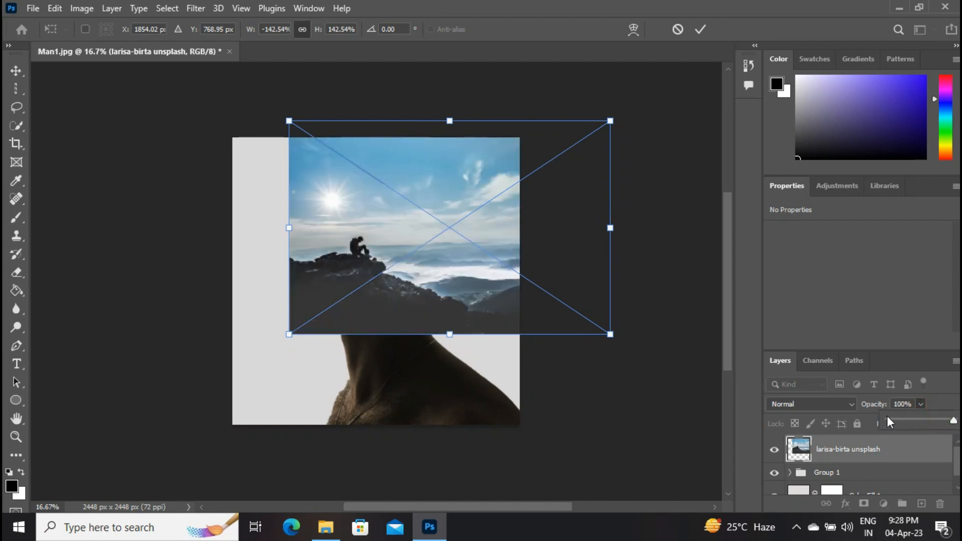
Step: Set the landscape layer's blend mode to Lighten and commit its transform
{"action": "left_click", "coordinate": [827, 401]}
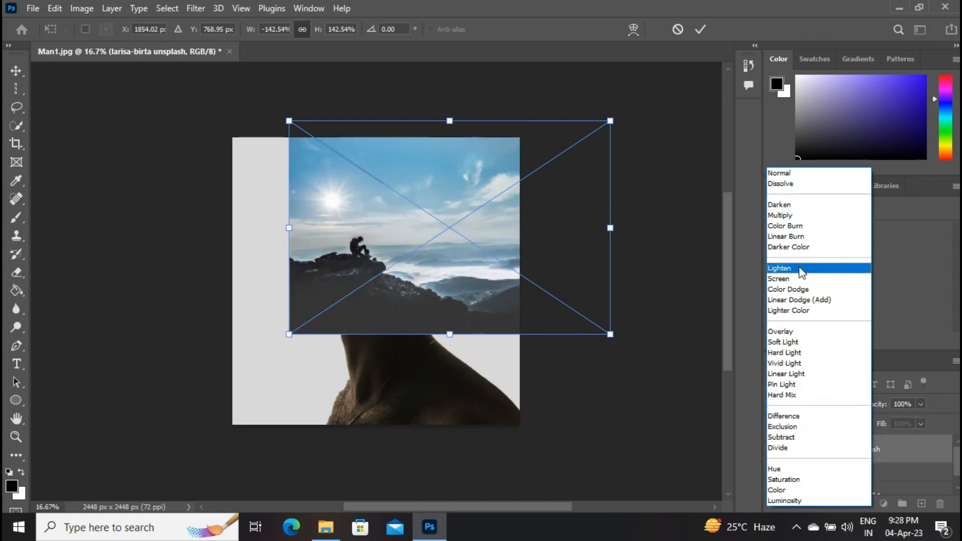
{"action": "left_click", "coordinate": [802, 272]}
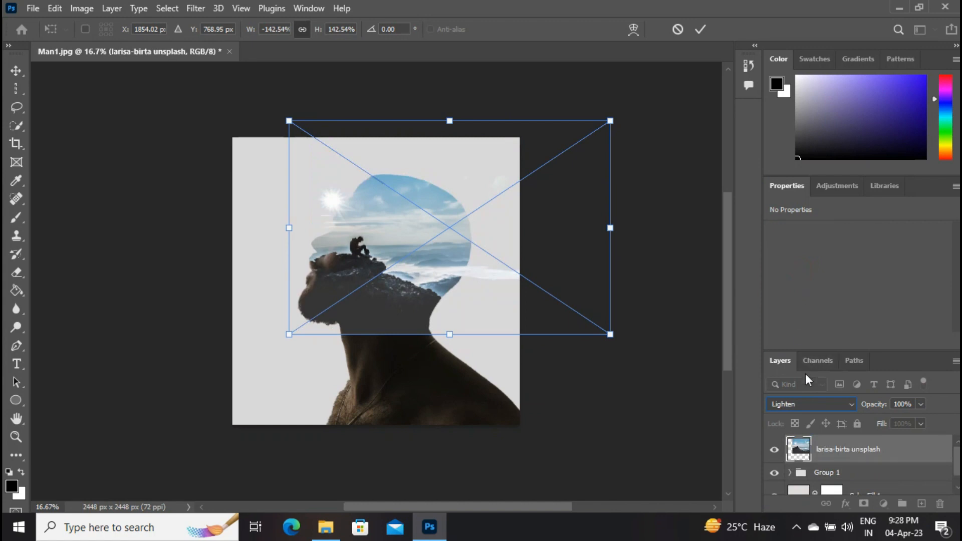
{"action": "key", "text": "Return"}
Step: Clip the landscape layer to Group 1 and add a layer mask to it
{"action": "right_click", "coordinate": [845, 450]}
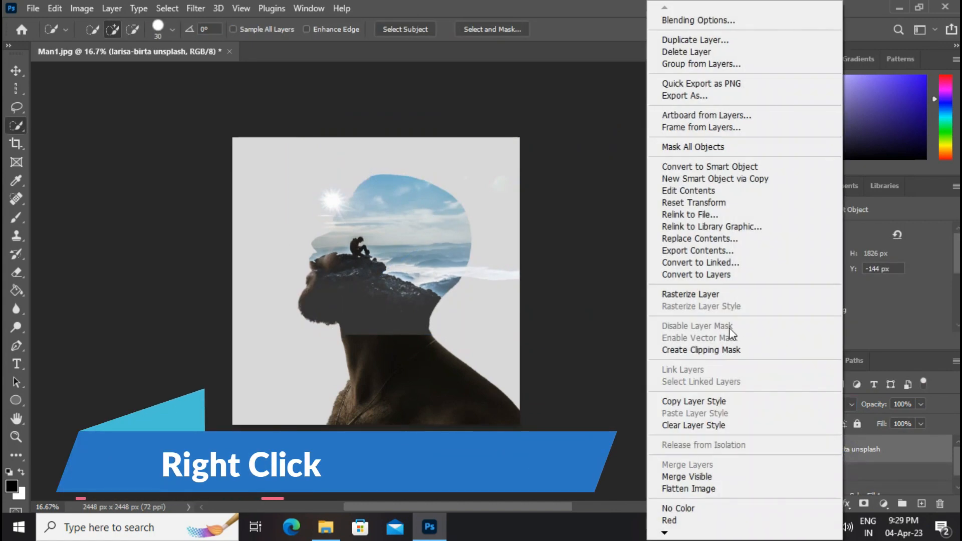
{"action": "left_click", "coordinate": [704, 350]}
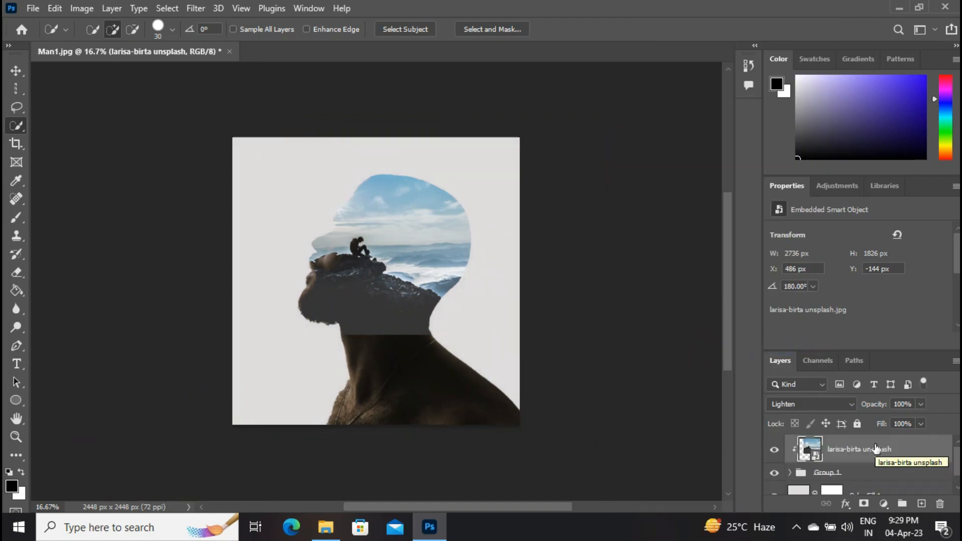
{"action": "left_click", "coordinate": [863, 503]}
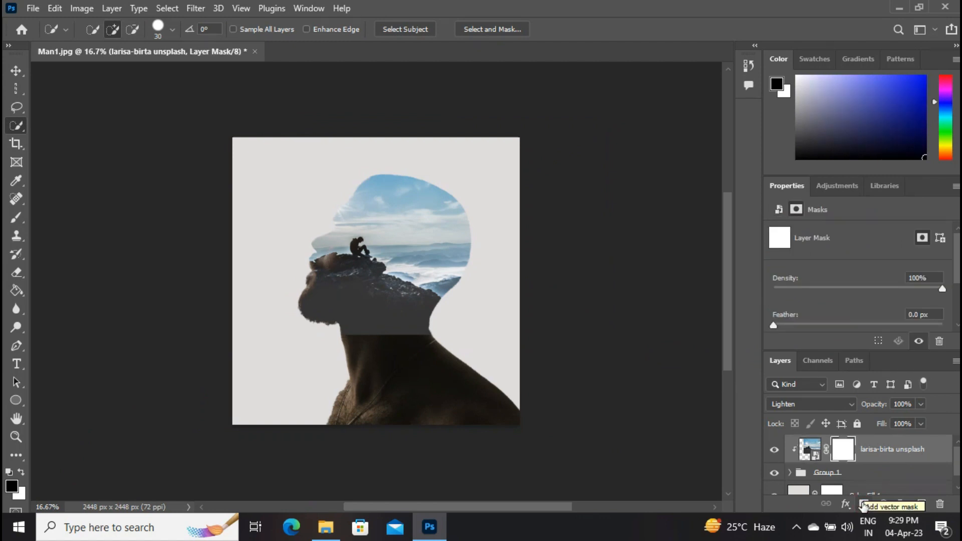
Step: Paint black on the landscape layer's mask with a soft round 464 px brush over the man's face, jaw, neck and shoulder
{"action": "left_click", "coordinate": [15, 221]}
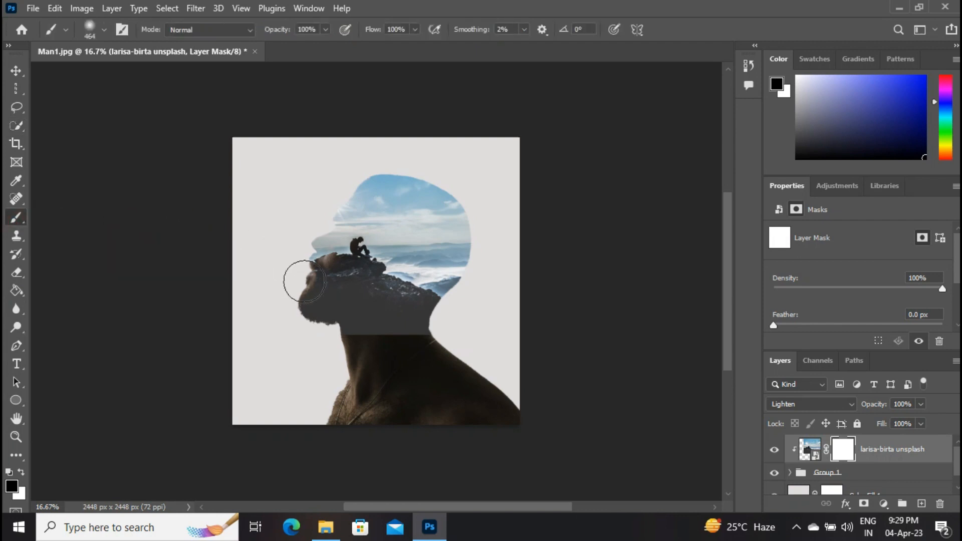
{"action": "right_click", "coordinate": [305, 287]}
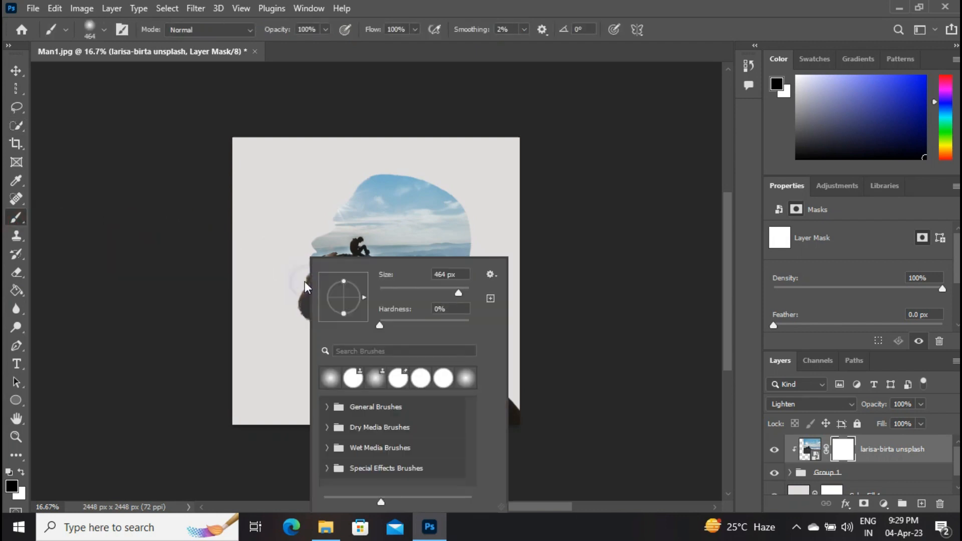
{"action": "left_click", "coordinate": [466, 381]}
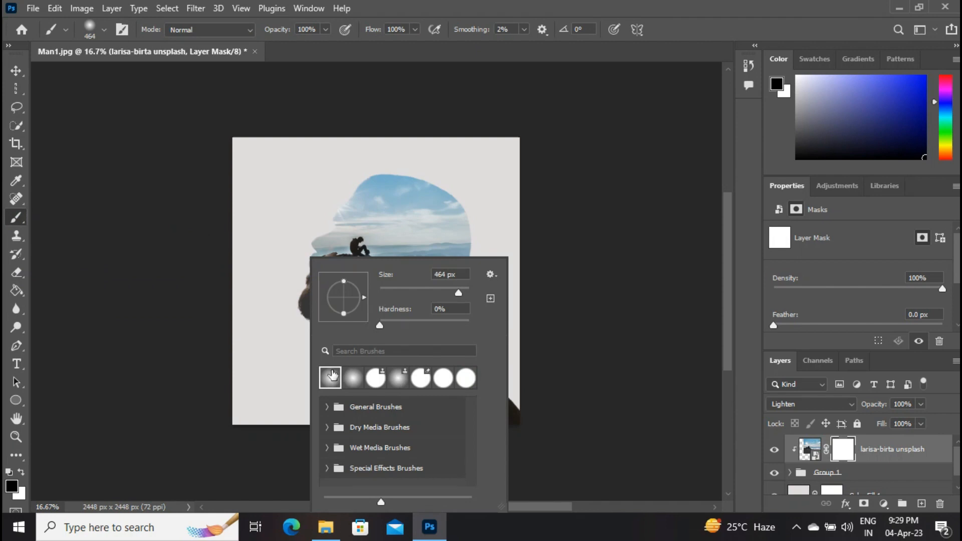
{"action": "left_click", "coordinate": [556, 230]}
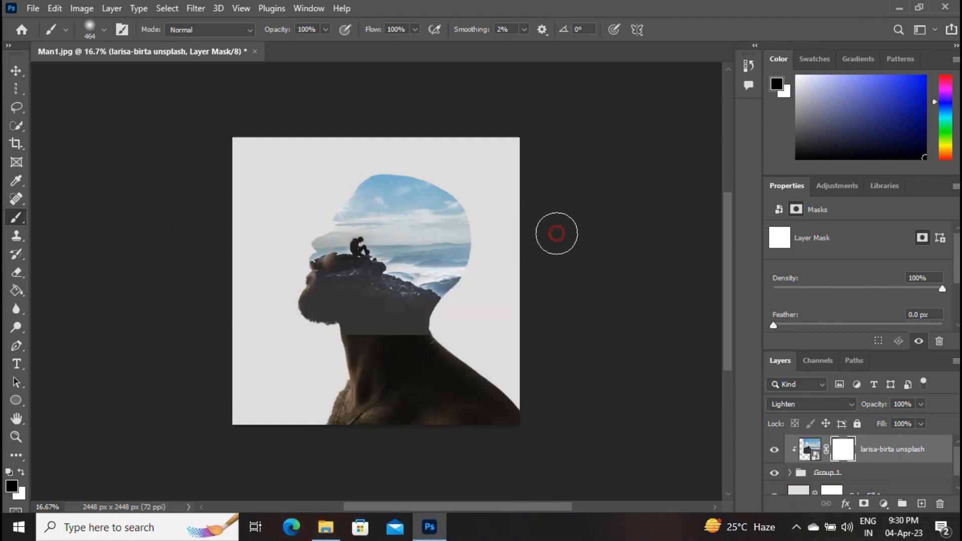
{"action": "mouse_move", "coordinate": [409, 341]}
{"action": "left_mouse_down"}
{"action": "mouse_move", "coordinate": [320, 325]}
{"action": "mouse_move", "coordinate": [318, 206]}
{"action": "mouse_move", "coordinate": [331, 211]}
{"action": "mouse_move", "coordinate": [325, 251]}
{"action": "mouse_move", "coordinate": [322, 204]}
{"action": "mouse_move", "coordinate": [333, 296]}
{"action": "mouse_move", "coordinate": [440, 350]}
{"action": "mouse_move", "coordinate": [426, 330]}
{"action": "left_mouse_up"}
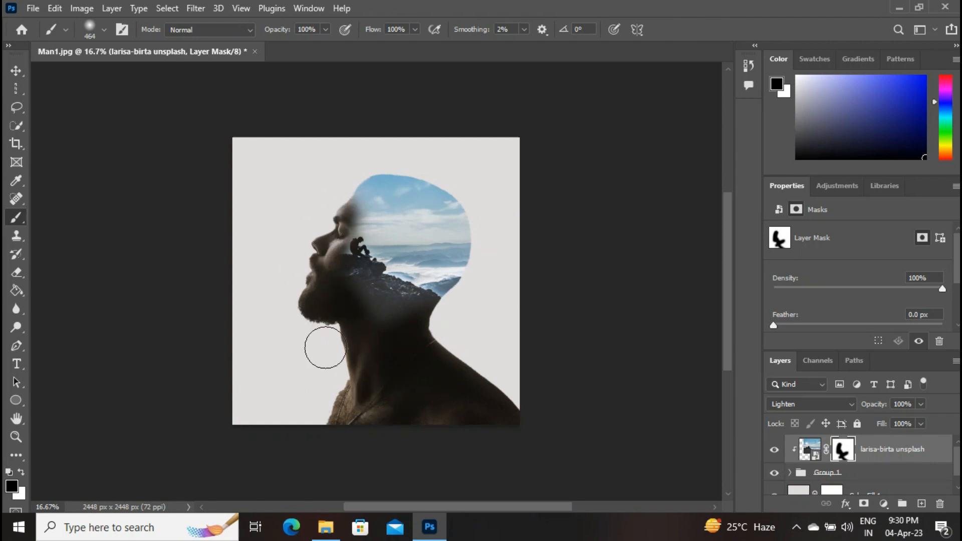
{"action": "mouse_move", "coordinate": [362, 338]}
{"action": "left_mouse_down"}
{"action": "mouse_move", "coordinate": [440, 342]}
{"action": "mouse_move", "coordinate": [519, 363]}
{"action": "left_mouse_up"}
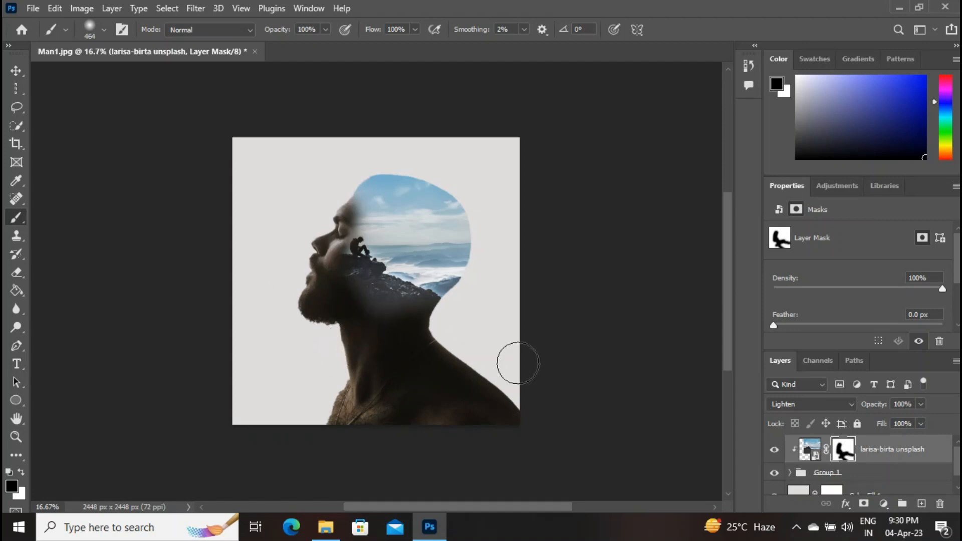
Step: Place the rocky gorge photo from the Downloads folder and scale it to about 39% over the man's neck and chest
{"action": "left_click", "coordinate": [15, 70]}
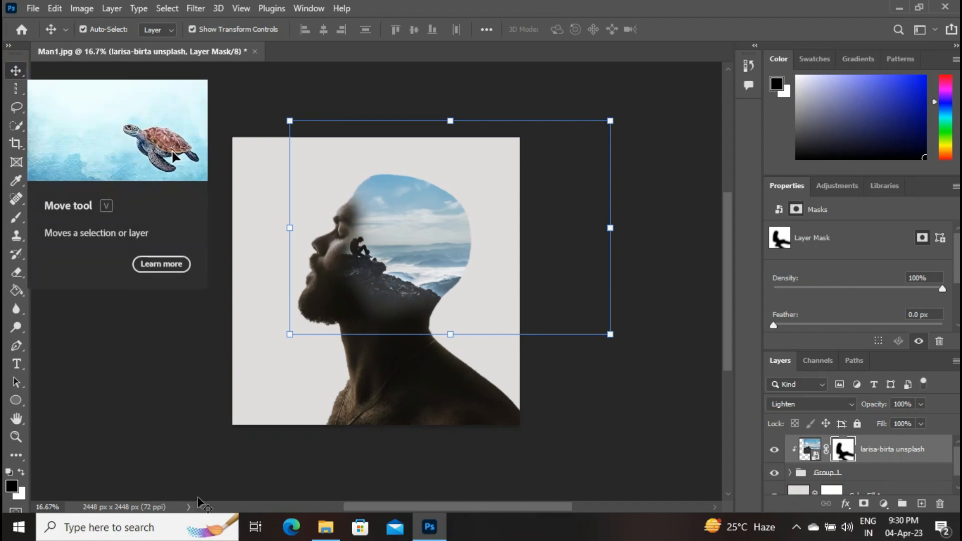
{"action": "left_click", "coordinate": [184, 185]}
{"action": "left_click", "coordinate": [326, 527]}
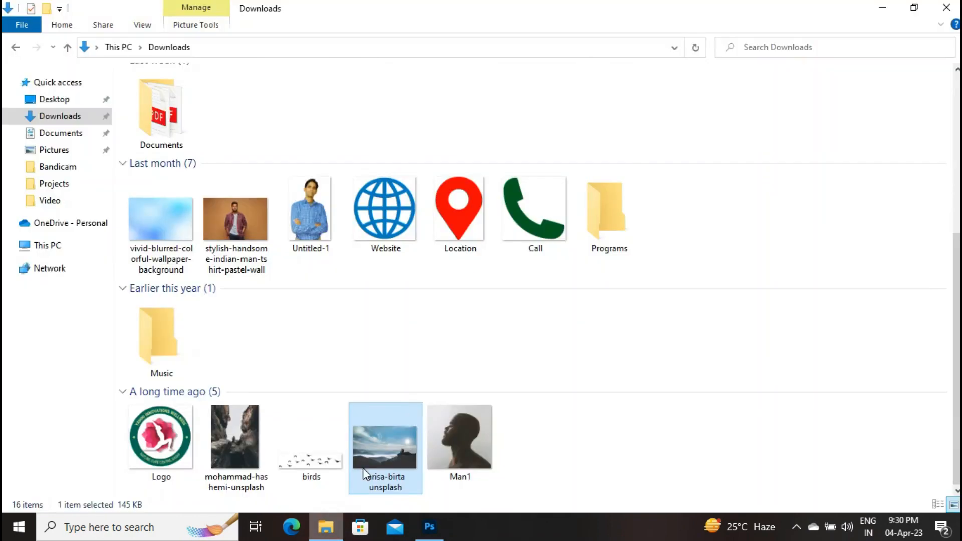
{"action": "left_click_drag", "start_coordinate": [233, 436], "coordinate": [376, 351]}
{"action": "left_click_drag", "start_coordinate": [485, 136], "coordinate": [368, 292]}
{"action": "left_click_drag", "start_coordinate": [354, 337], "coordinate": [431, 357]}
{"action": "left_click_drag", "start_coordinate": [428, 316], "coordinate": [469, 260]}
{"action": "left_click_drag", "start_coordinate": [444, 371], "coordinate": [435, 372]}
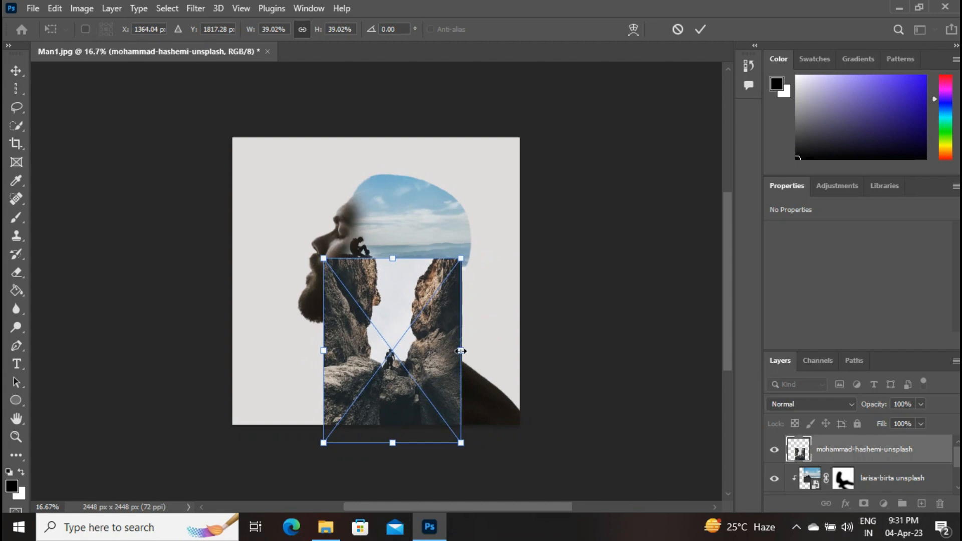
Step: Enlarge the gorge photo to about 46.9%, commit the transform and move the photo slightly lower
{"action": "left_click_drag", "start_coordinate": [461, 442], "coordinate": [489, 479]}
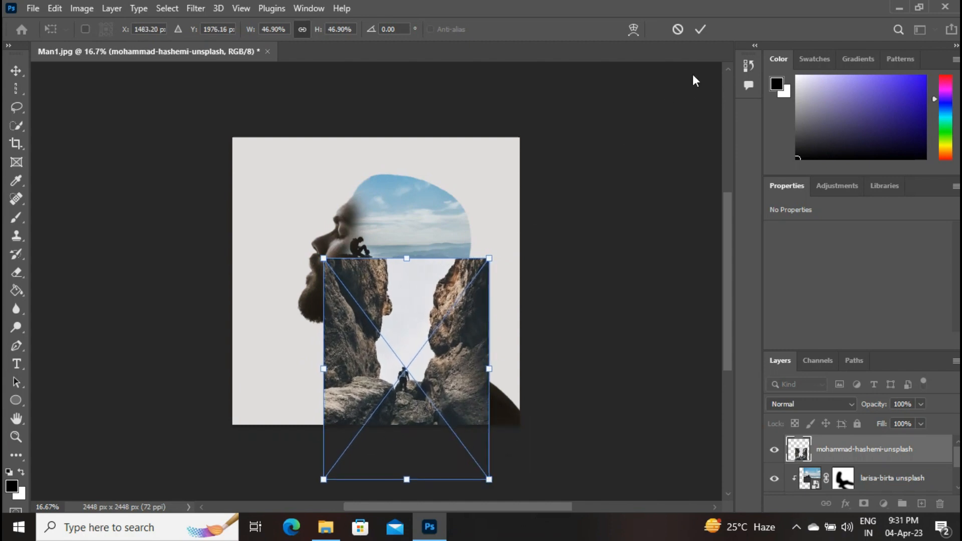
{"action": "left_click", "coordinate": [701, 30]}
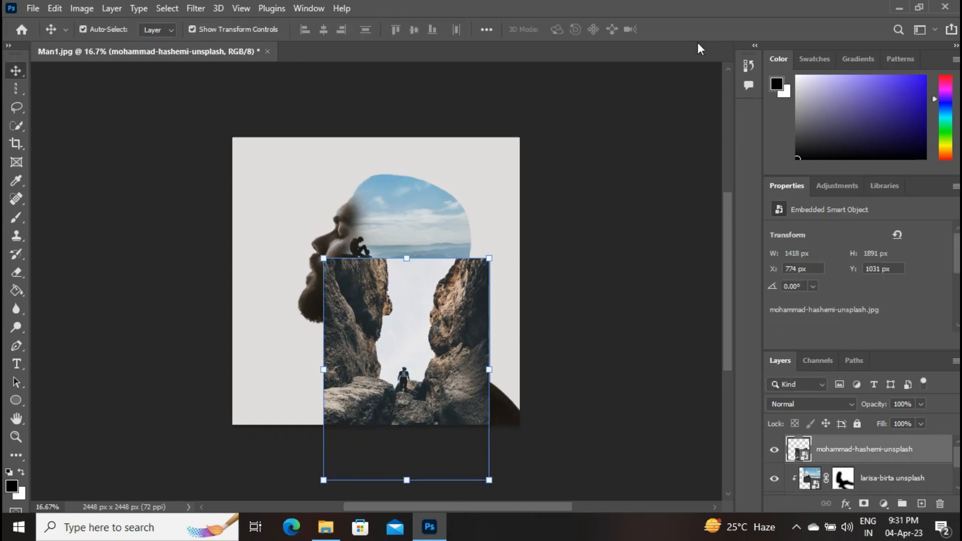
{"action": "left_click_drag", "start_coordinate": [451, 297], "coordinate": [451, 308]}
Step: Rasterize the gorge layer and extend its rocks over the man's uncovered shoulder with the Clone Stamp tool
{"action": "right_click", "coordinate": [832, 449]}
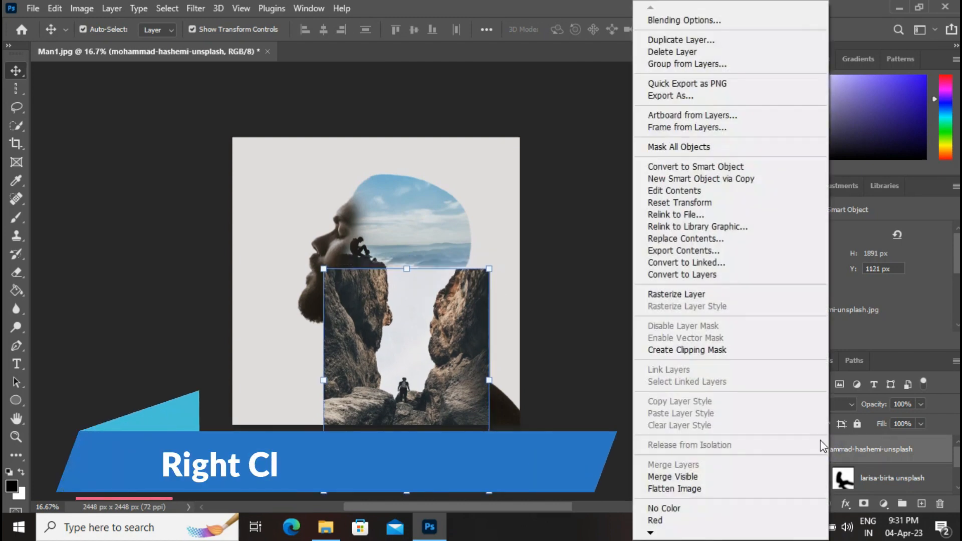
{"action": "left_click", "coordinate": [704, 295]}
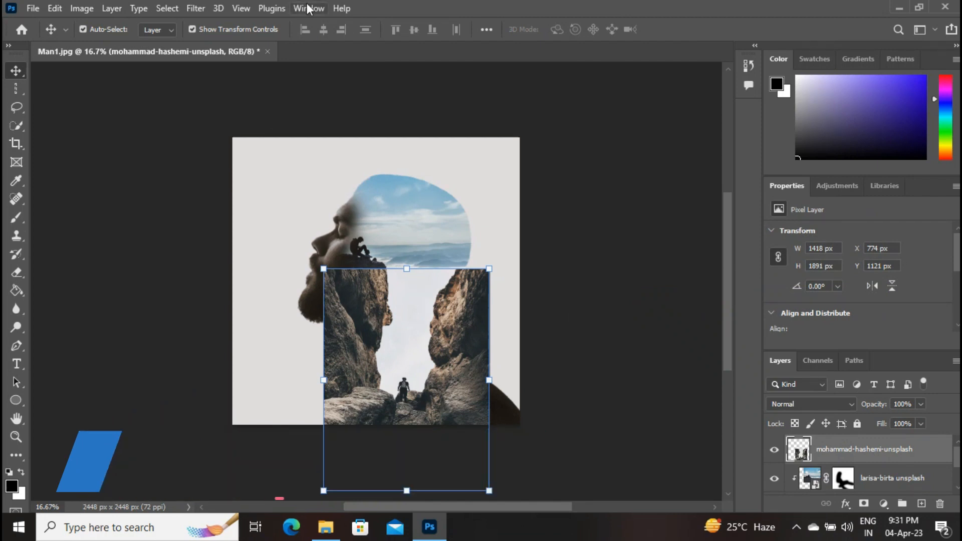
{"action": "left_click", "coordinate": [16, 235]}
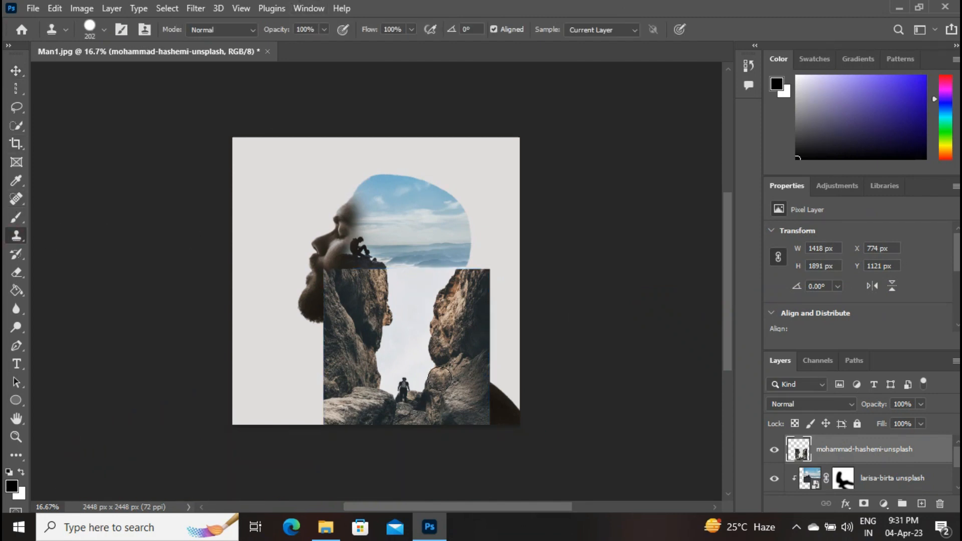
{"action": "mouse_move", "coordinate": [480, 388]}
{"action": "left_mouse_down"}
{"action": "mouse_move", "coordinate": [509, 416]}
{"action": "mouse_move", "coordinate": [478, 406]}
{"action": "mouse_move", "coordinate": [481, 414]}
{"action": "mouse_move", "coordinate": [510, 417]}
{"action": "mouse_move", "coordinate": [483, 418]}
{"action": "mouse_move", "coordinate": [513, 419]}
{"action": "mouse_move", "coordinate": [490, 403]}
{"action": "mouse_move", "coordinate": [474, 407]}
{"action": "mouse_move", "coordinate": [503, 413]}
{"action": "left_mouse_up"}
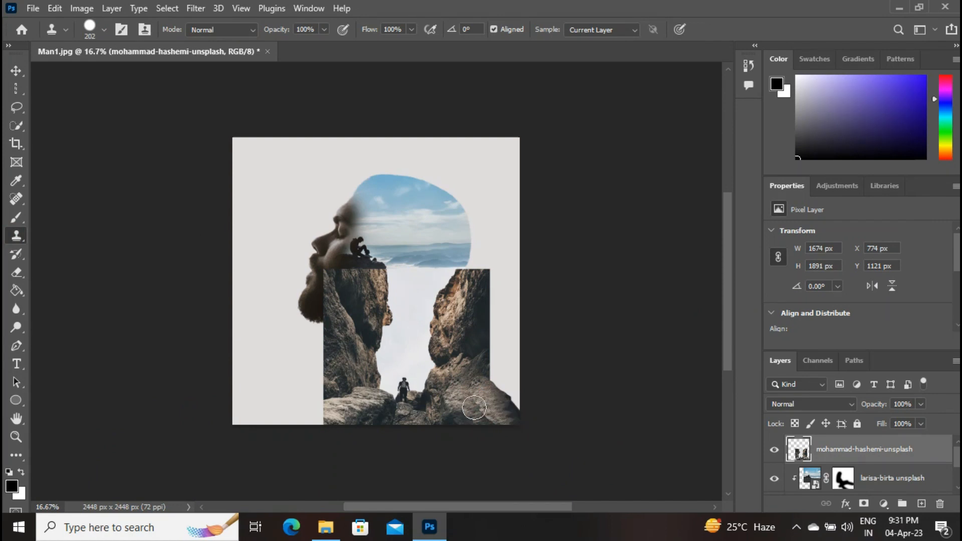
Step: Clip the gorge layer to the layers below and add a layer mask to it
{"action": "right_click", "coordinate": [871, 448]}
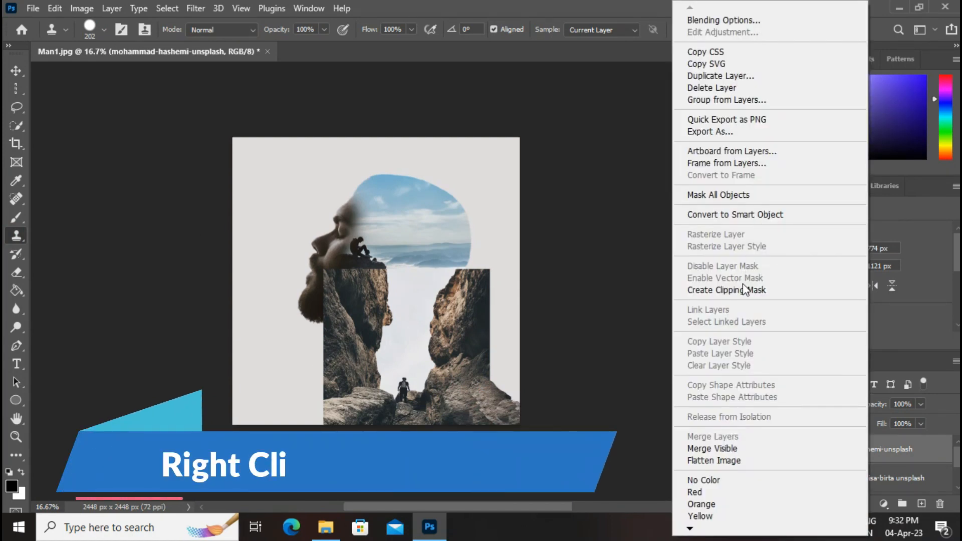
{"action": "left_click", "coordinate": [753, 293]}
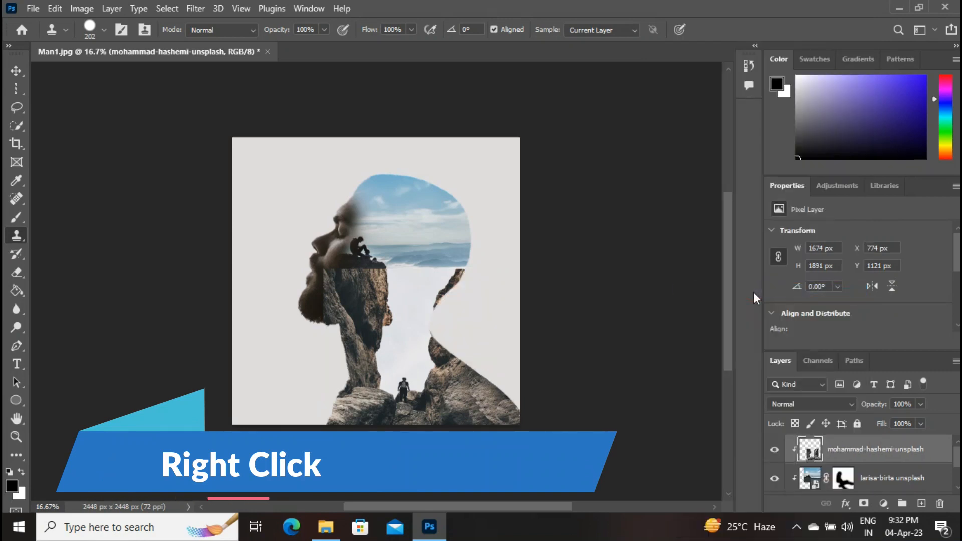
{"action": "left_click", "coordinate": [864, 503]}
Step: Paint black on the gorge layer's mask to blend its upper edge across the jaw and back of the neck
{"action": "key", "text": "b"}
{"action": "left_click_drag", "start_coordinate": [323, 326], "coordinate": [335, 292]}
{"action": "mouse_move", "coordinate": [471, 281]}
{"action": "left_mouse_down"}
{"action": "mouse_move", "coordinate": [452, 272]}
{"action": "mouse_move", "coordinate": [419, 298]}
{"action": "mouse_move", "coordinate": [427, 331]}
{"action": "left_mouse_up"}
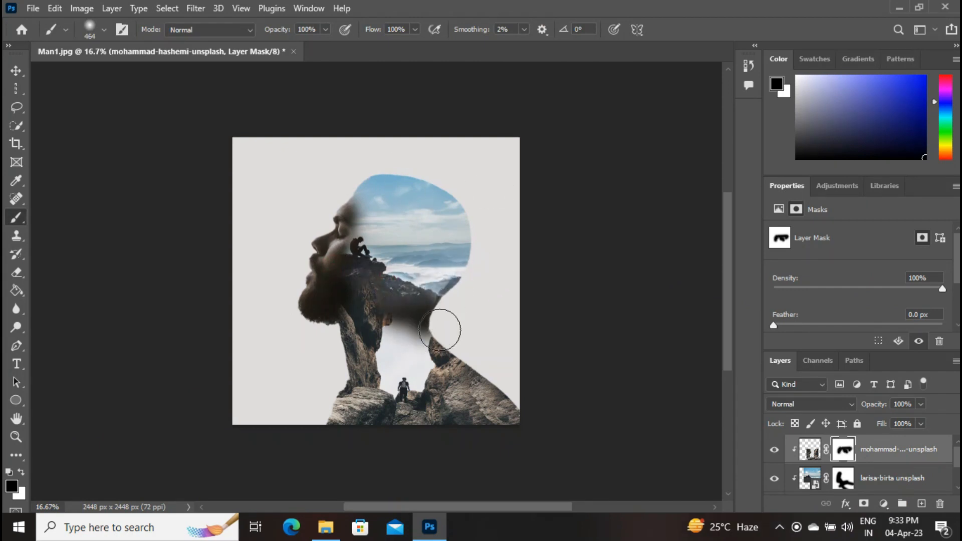
Step: Place the birds image from Downloads above the landscape layer, scale it to about 220% across the upper head and commit it
{"action": "left_click", "coordinate": [891, 477]}
{"action": "left_click", "coordinate": [326, 526]}
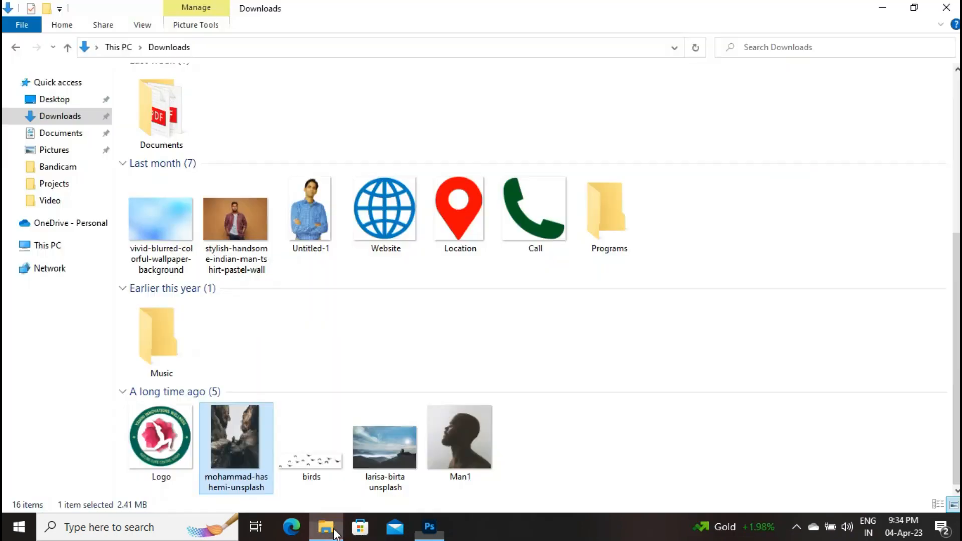
{"action": "left_click", "coordinate": [295, 460]}
{"action": "left_click_drag", "start_coordinate": [295, 459], "coordinate": [417, 225]}
{"action": "left_click_drag", "start_coordinate": [389, 275], "coordinate": [377, 233]}
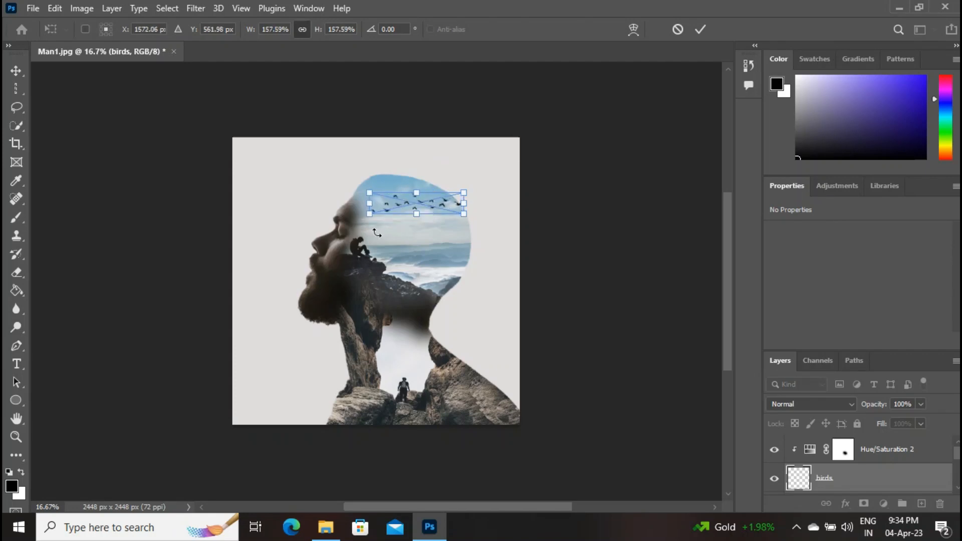
{"action": "mouse_move", "coordinate": [463, 194]}
{"action": "left_mouse_down"}
{"action": "mouse_move", "coordinate": [501, 183]}
{"action": "mouse_move", "coordinate": [456, 190]}
{"action": "left_mouse_up"}
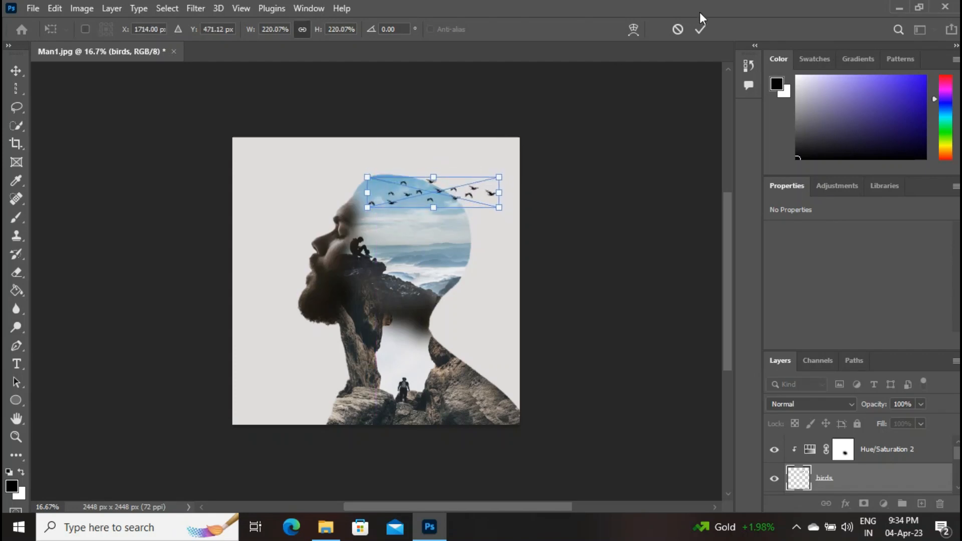
{"action": "left_click", "coordinate": [700, 29]}
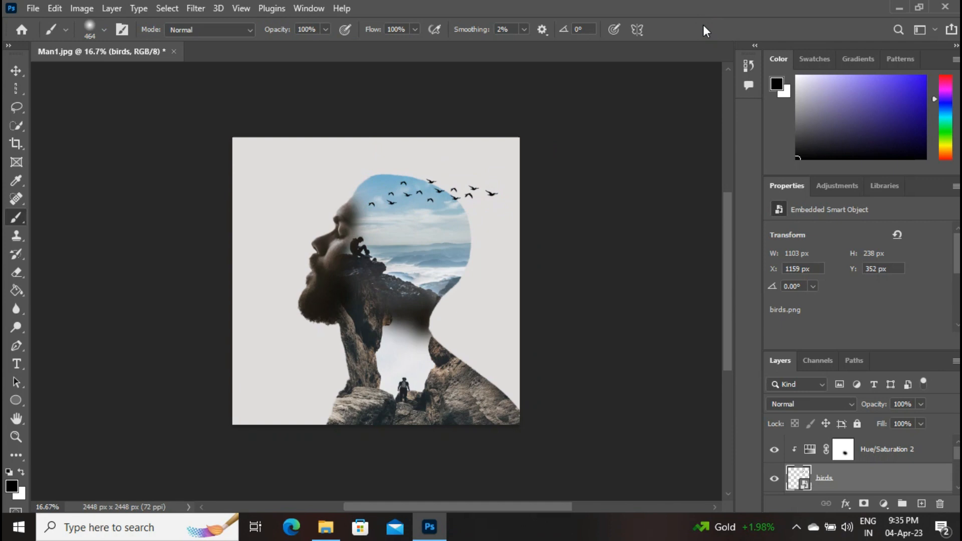